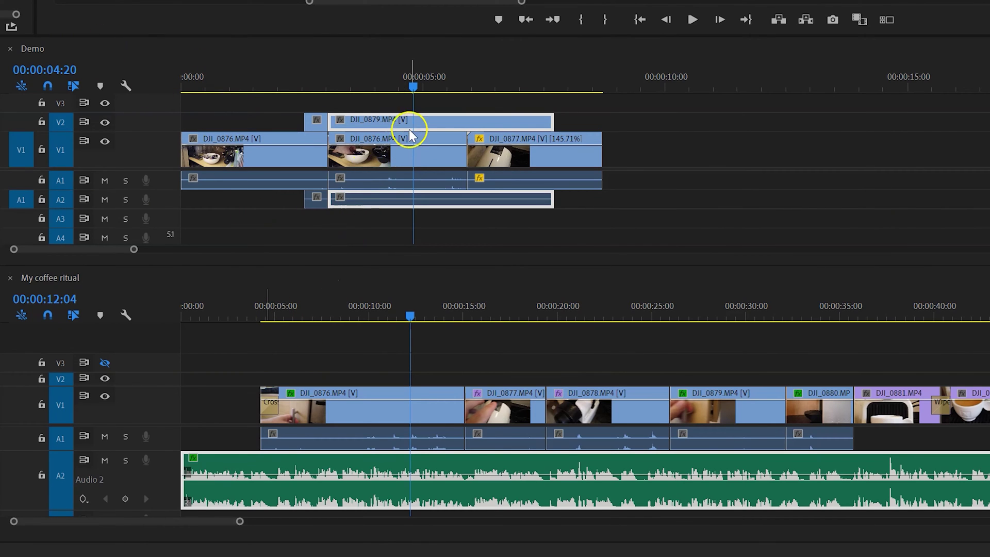
Copy the DJI_0879 clip from Demo onto track V3 of My coffee ritual
left_click_drag(411, 123, 433, 367)
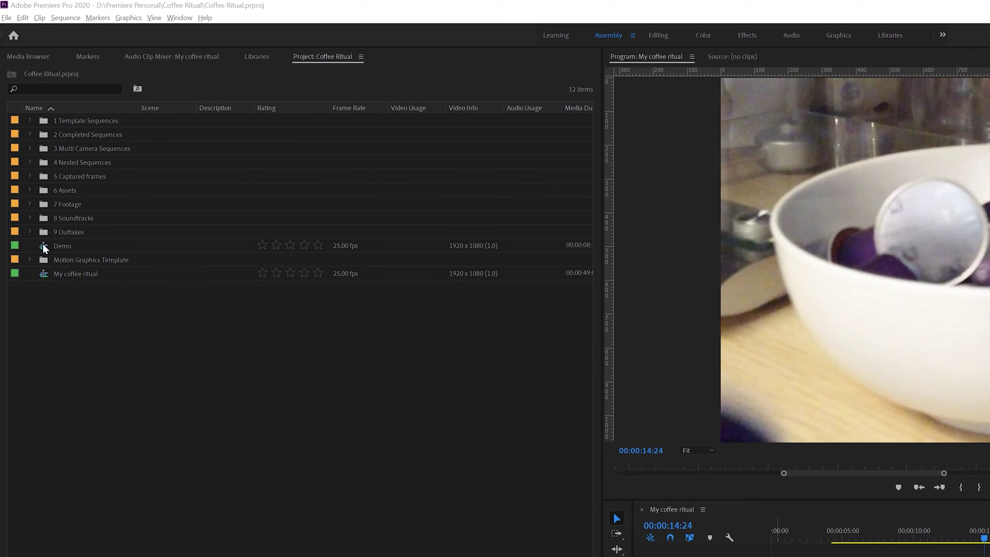
Open the Demo sequence, flip between its tab and My coffee ritual, and end on My coffee ritual
double_click(44, 247)
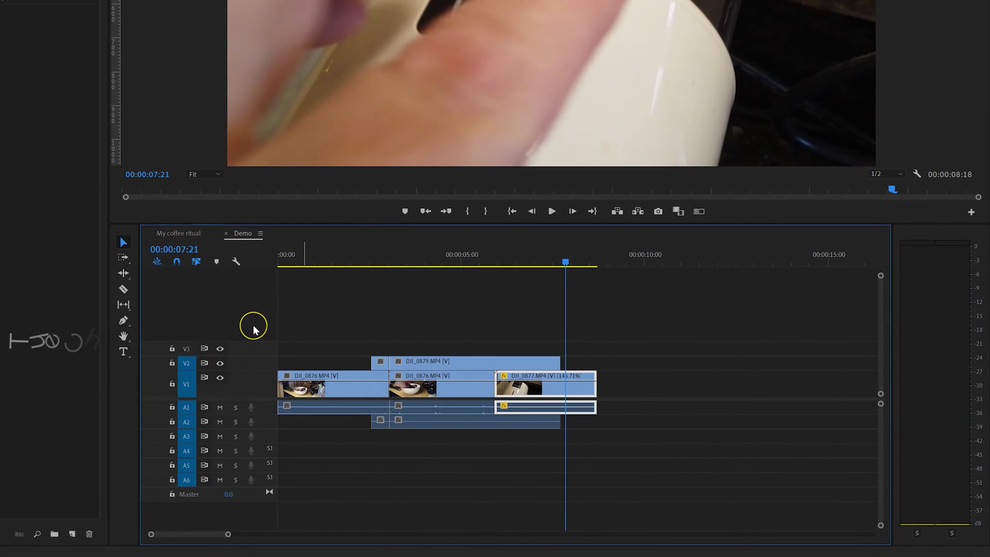
left_click(176, 234)
left_click(242, 234)
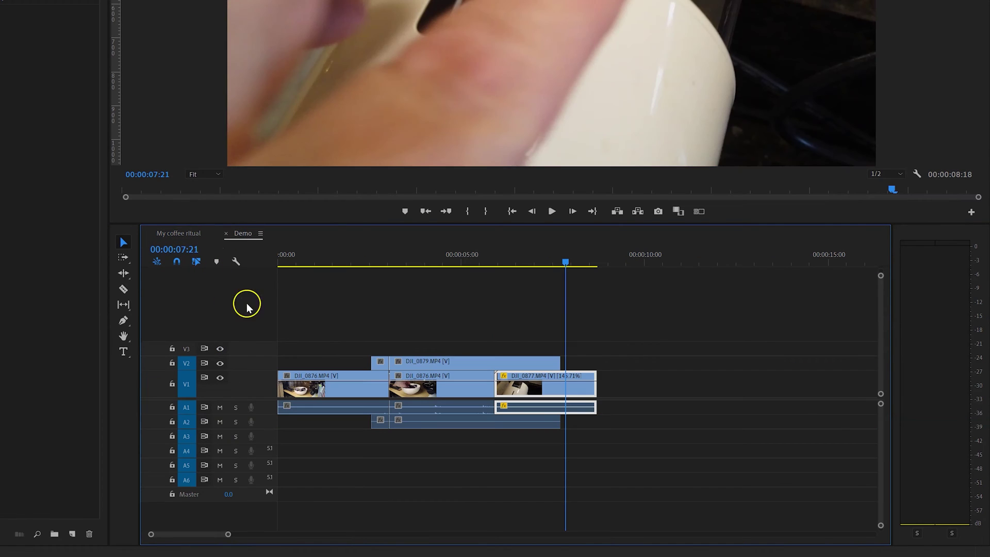
left_click(177, 233)
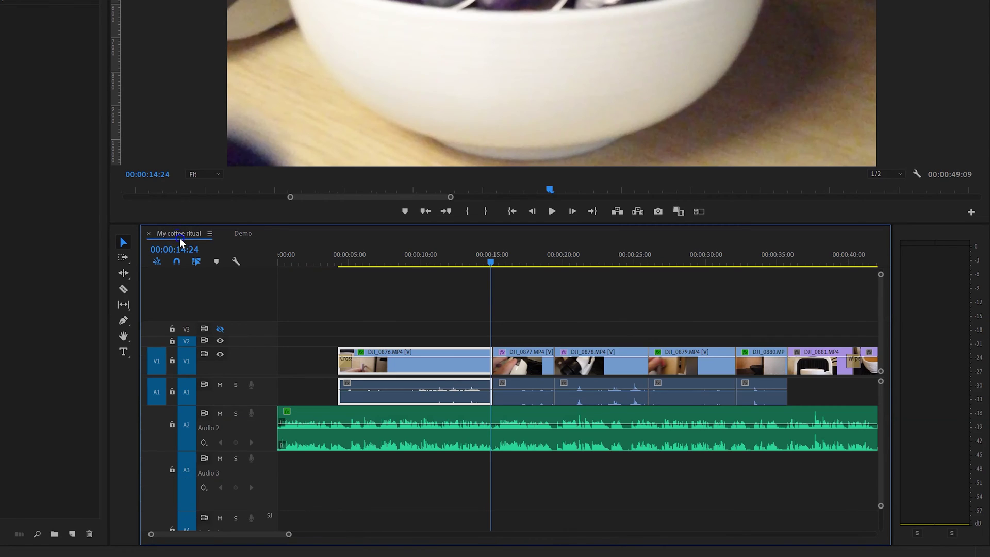
Dock the My coffee ritual timeline above Demo so both sequences are visible side by side
left_click_drag(184, 250, 251, 263)
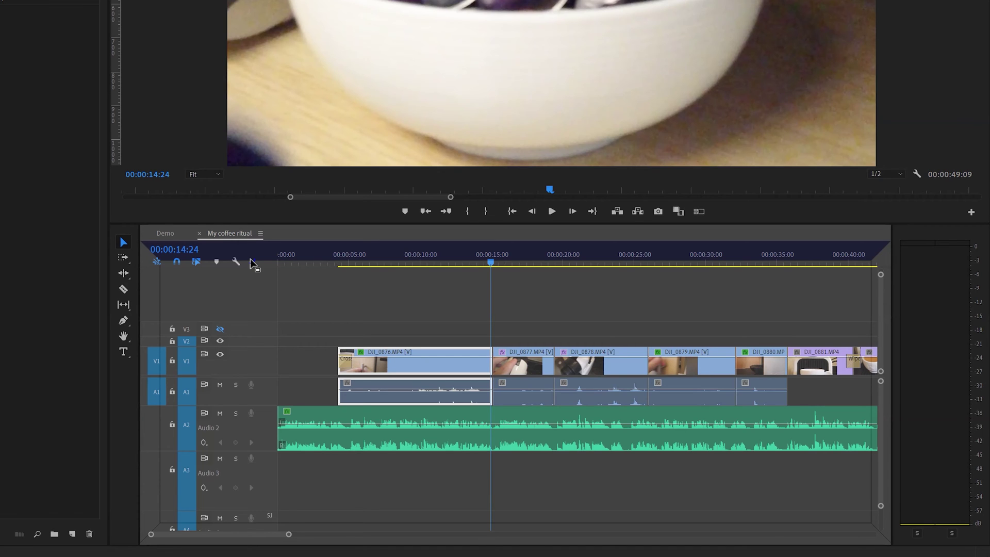
left_click_drag(249, 258, 250, 259)
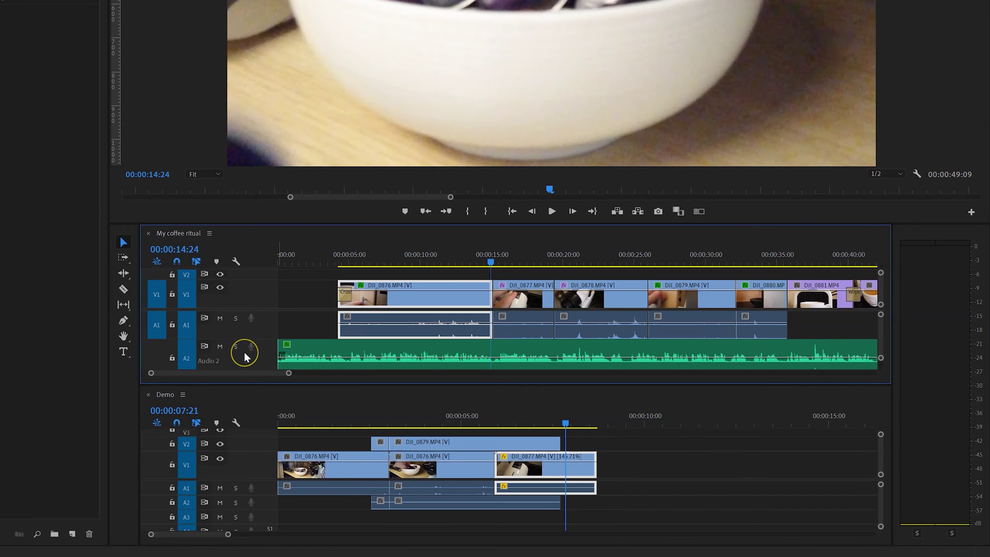
left_click(232, 398)
left_click(240, 237)
left_click(419, 298)
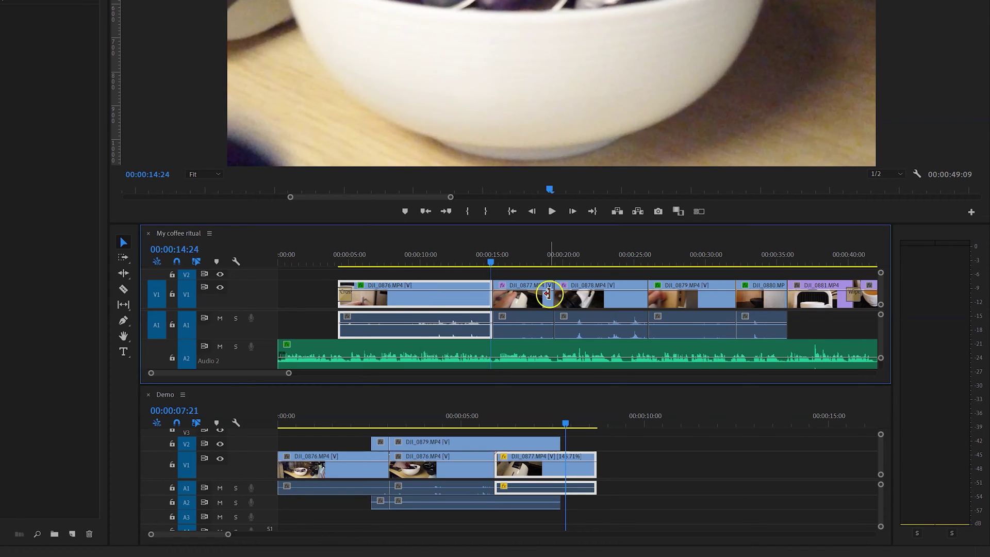
left_click(523, 297)
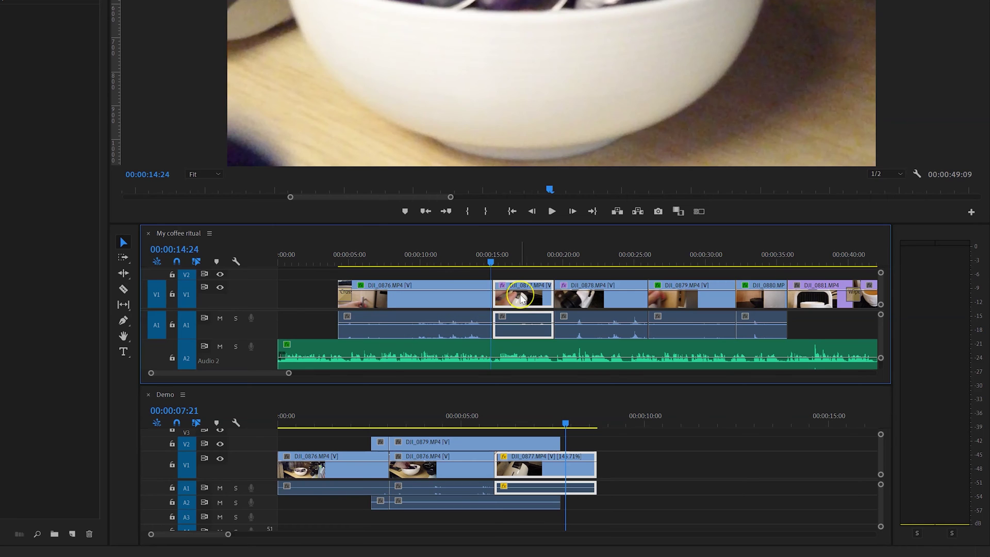
left_click(520, 299)
left_click_drag(521, 299, 685, 469)
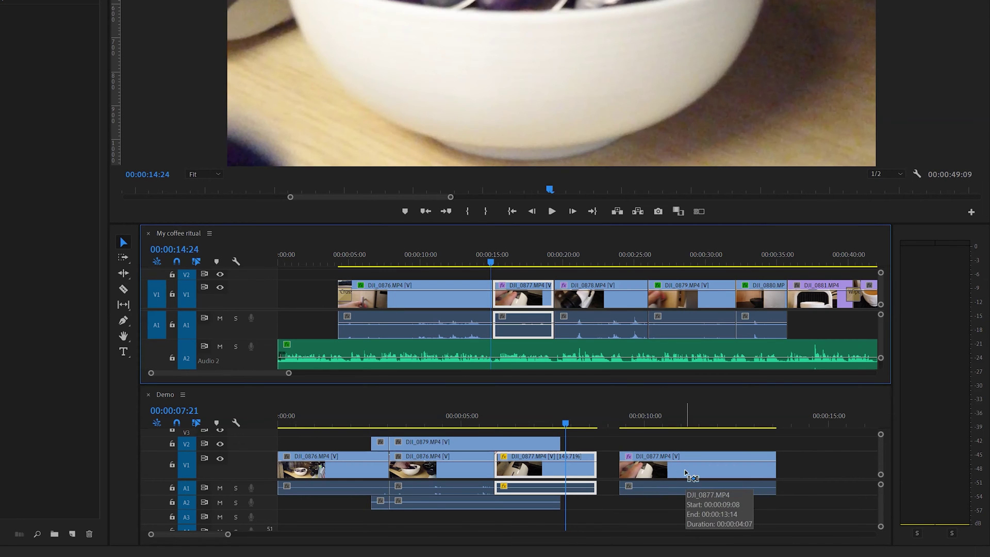
key("ctrl+z")
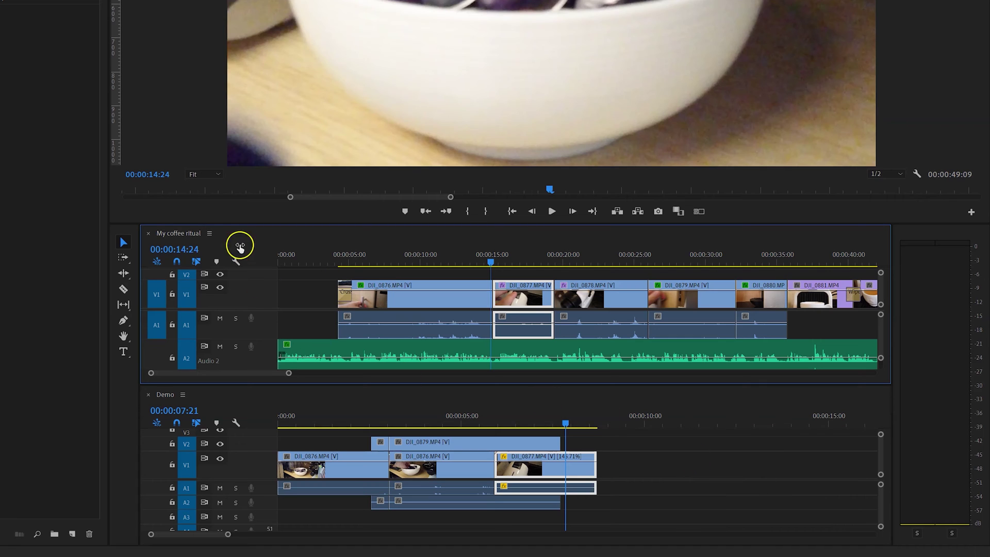
mouse_move(240, 248)
left_mouse_down()
mouse_move(243, 229)
mouse_move(122, 247)
left_mouse_up()
mouse_move(240, 296)
left_mouse_down()
mouse_move(261, 338)
mouse_move(256, 388)
mouse_move(521, 347)
left_mouse_up()
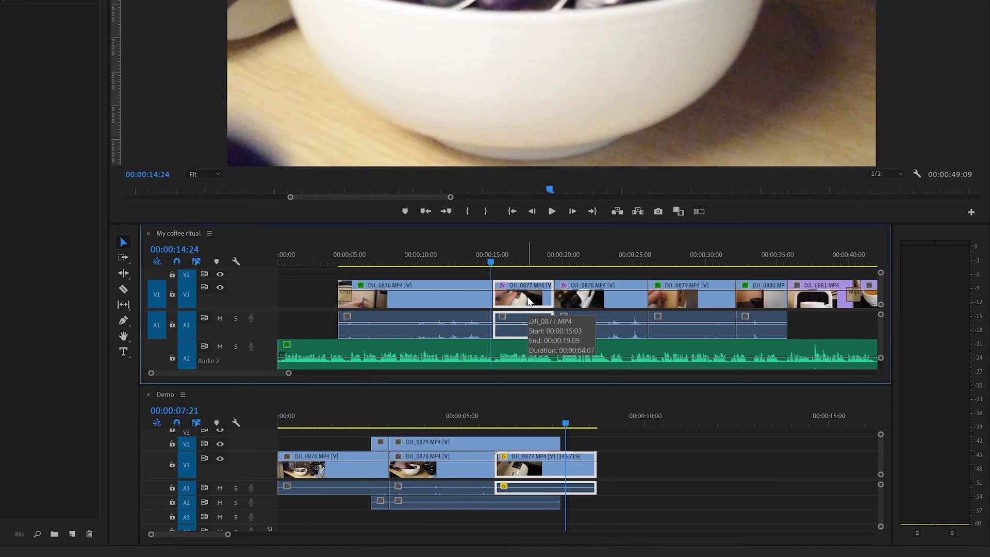
left_click(625, 302)
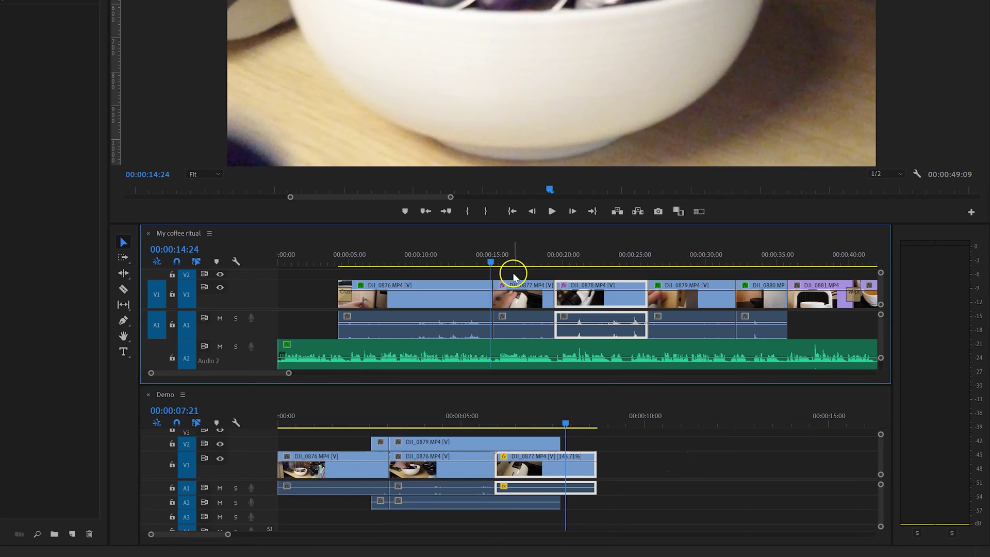
left_click_drag(513, 275, 705, 316)
left_click_drag(656, 292, 803, 469)
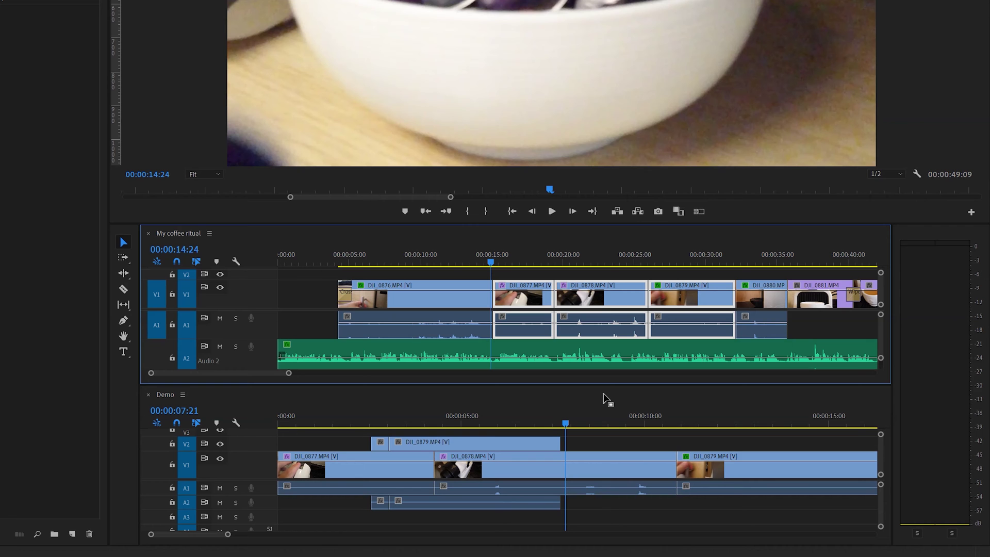
key("ctrl+z")
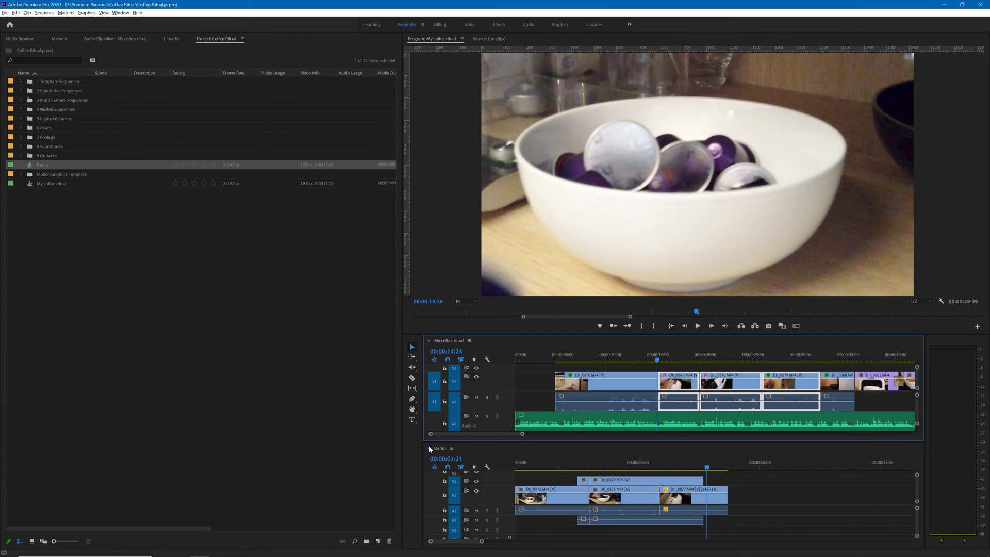
Close the Demo and My coffee ritual timelines, then reopen both from the Project panel
left_click(428, 449)
left_click(429, 341)
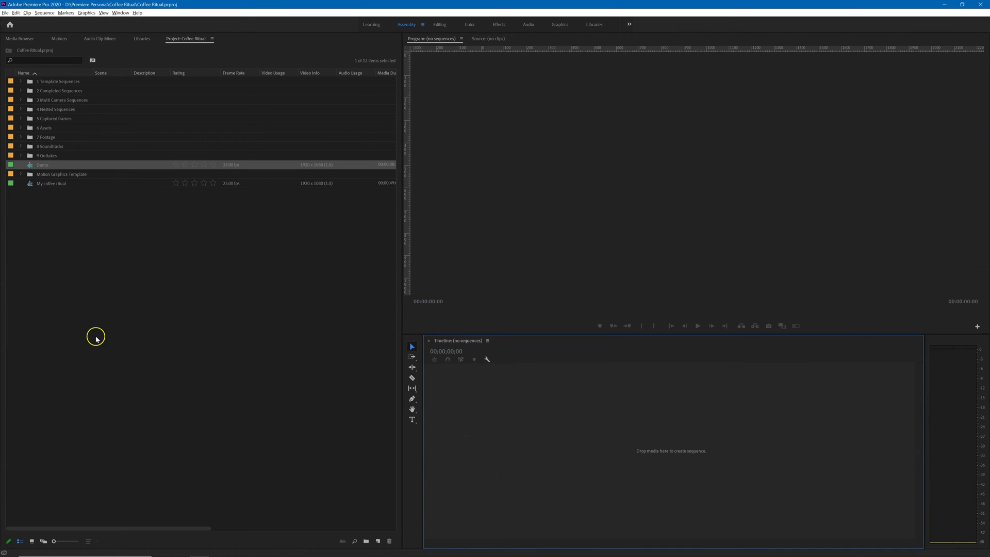
left_click(150, 336)
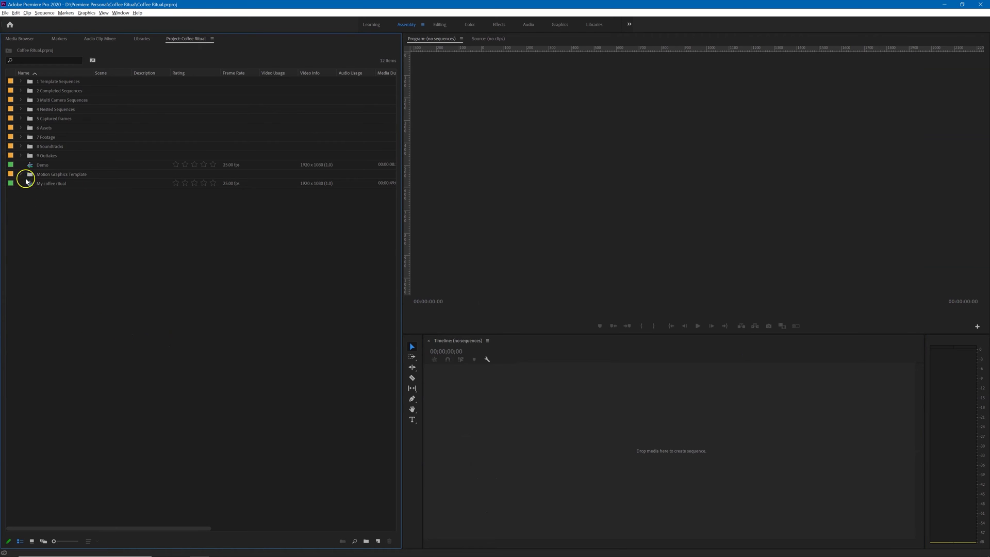
double_click(29, 166)
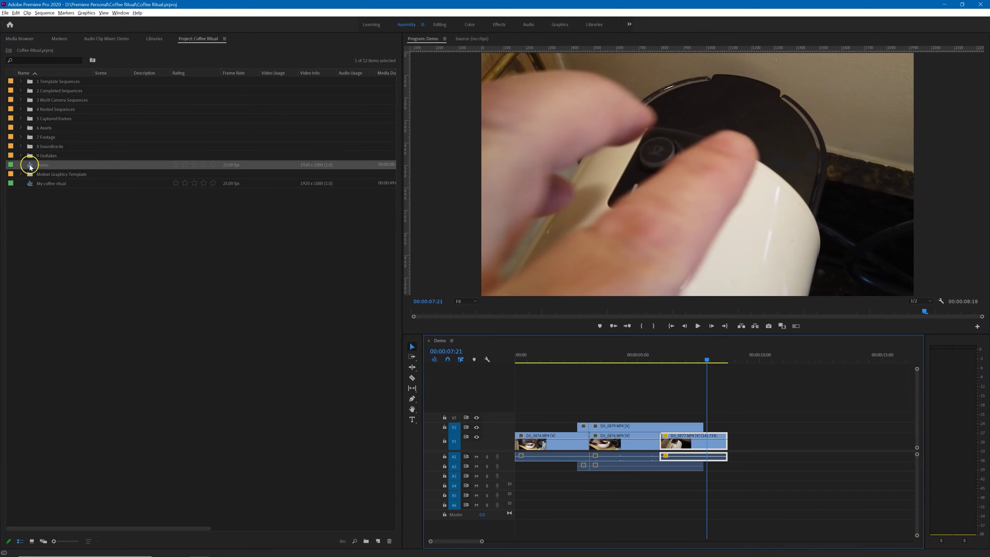
double_click(30, 183)
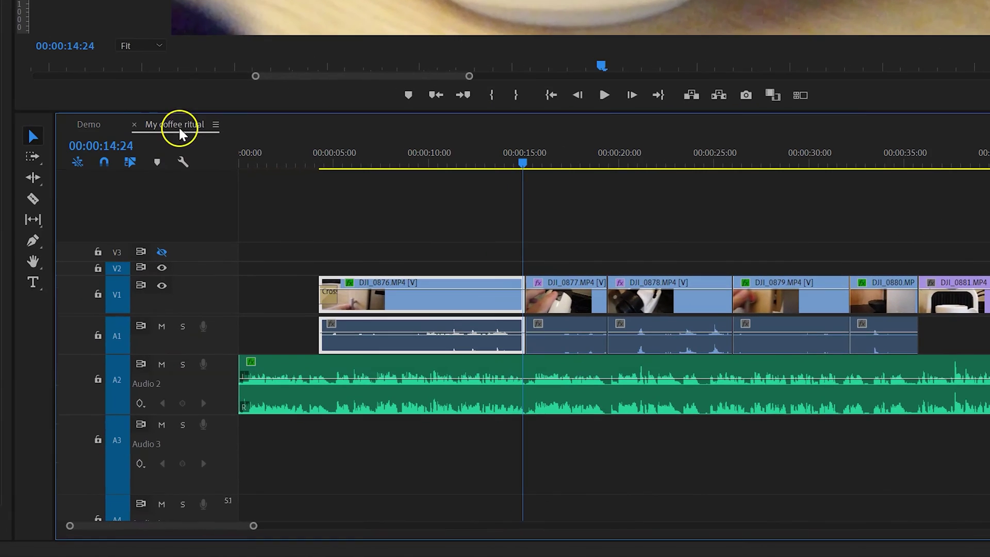
Set the timeline panel group to Stacked Panel Group with My coffee ritual in front
left_click(243, 220)
left_click(175, 125)
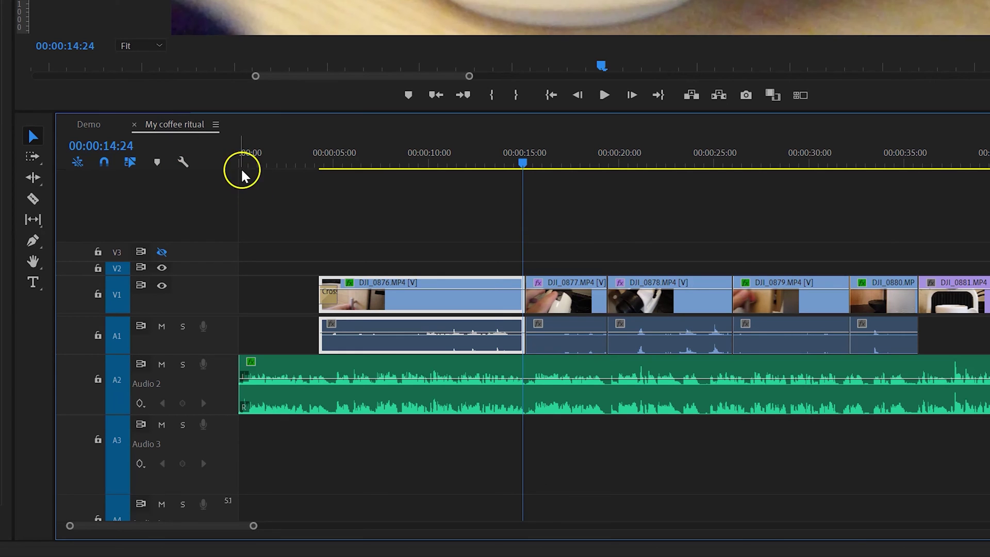
left_click(215, 125)
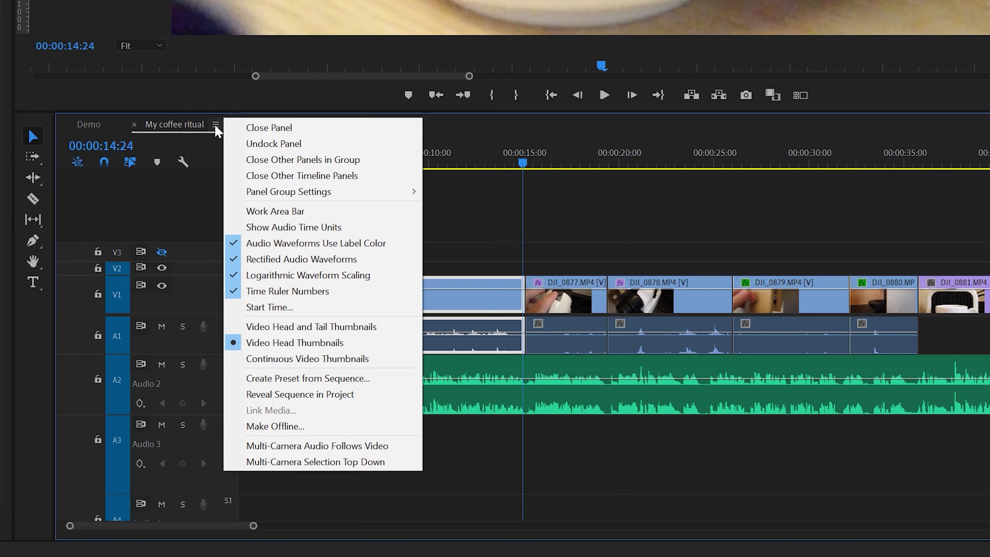
mouse_move(327, 198)
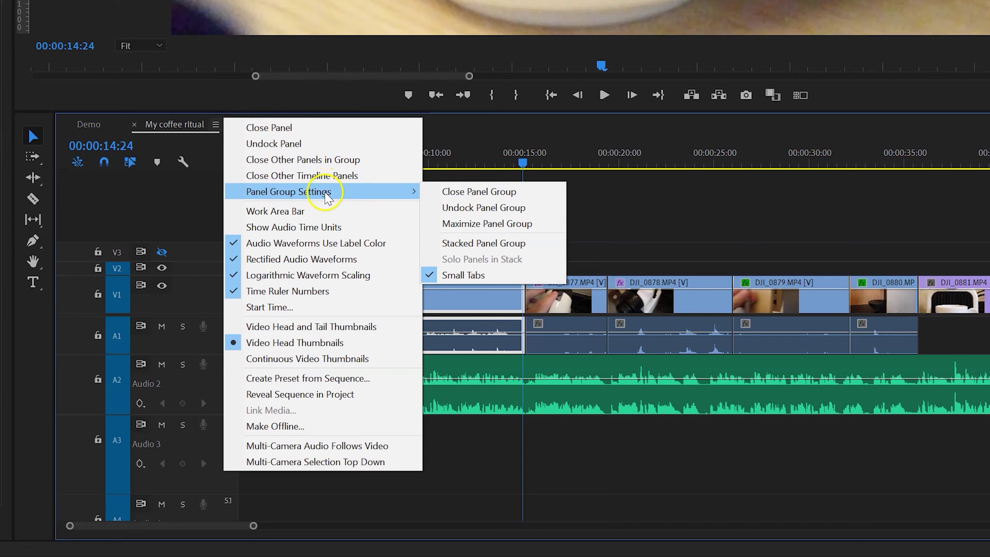
left_click(479, 250)
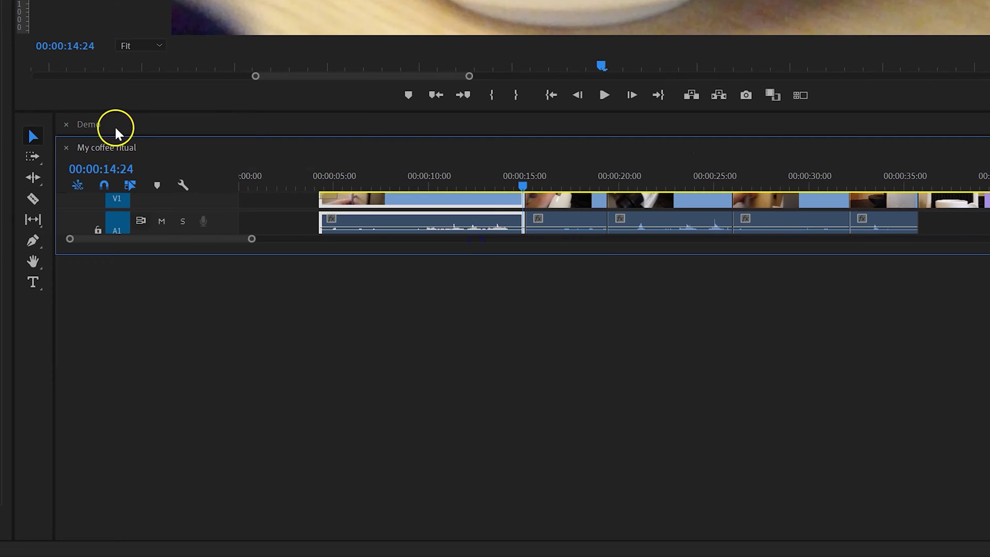
Expand Demo in the stacked group, collapsing My coffee ritual, and dismiss the panel menu unchanged
left_click(115, 129)
left_click(126, 248)
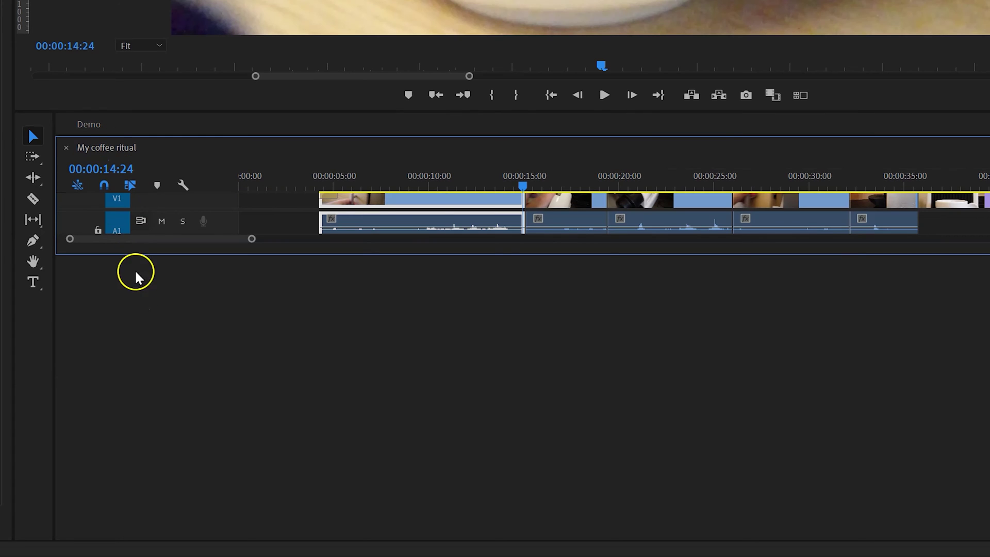
left_click(90, 127)
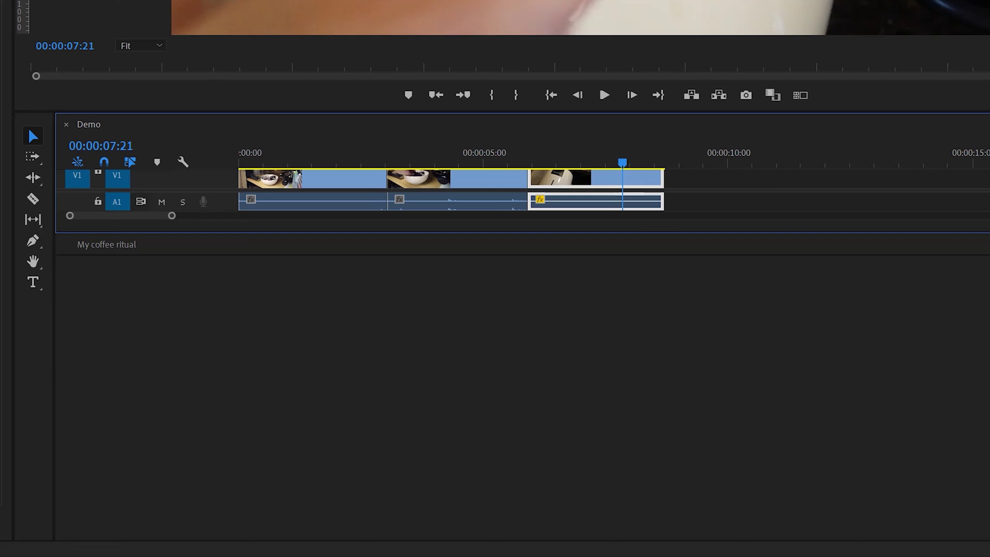
left_click(983, 125)
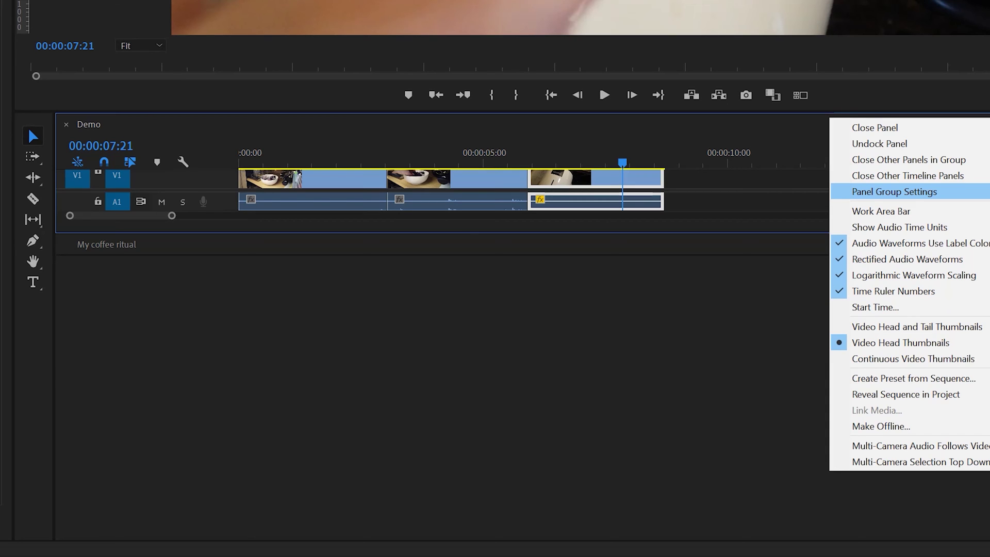
key("Escape")
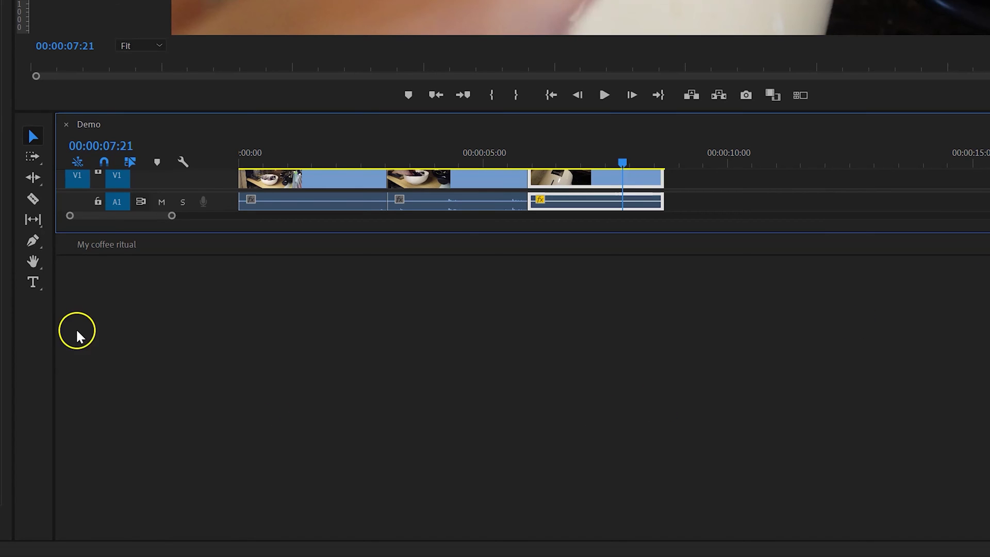
Expand My coffee ritual below Demo and enlarge both timelines so all tracks, including A2, show
left_click(117, 251)
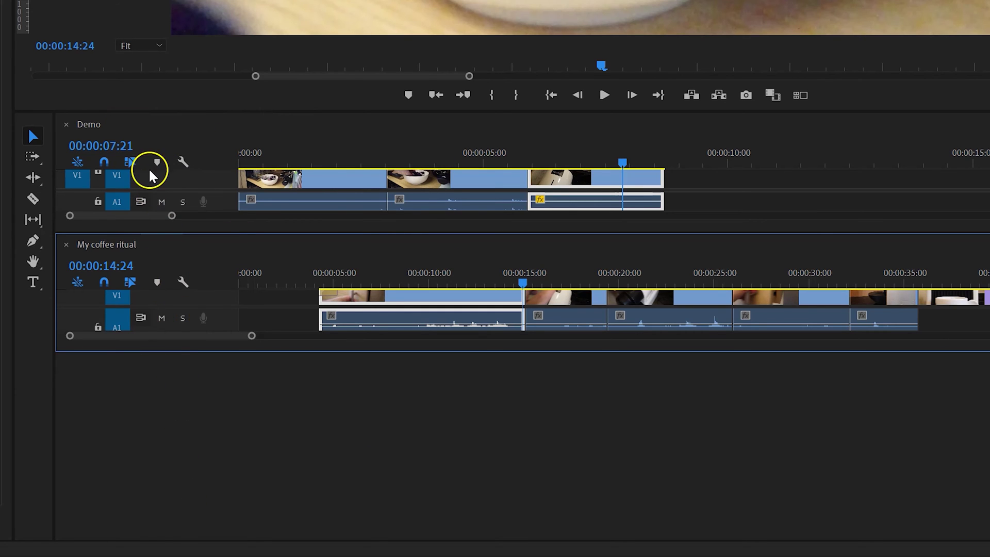
left_click(608, 222)
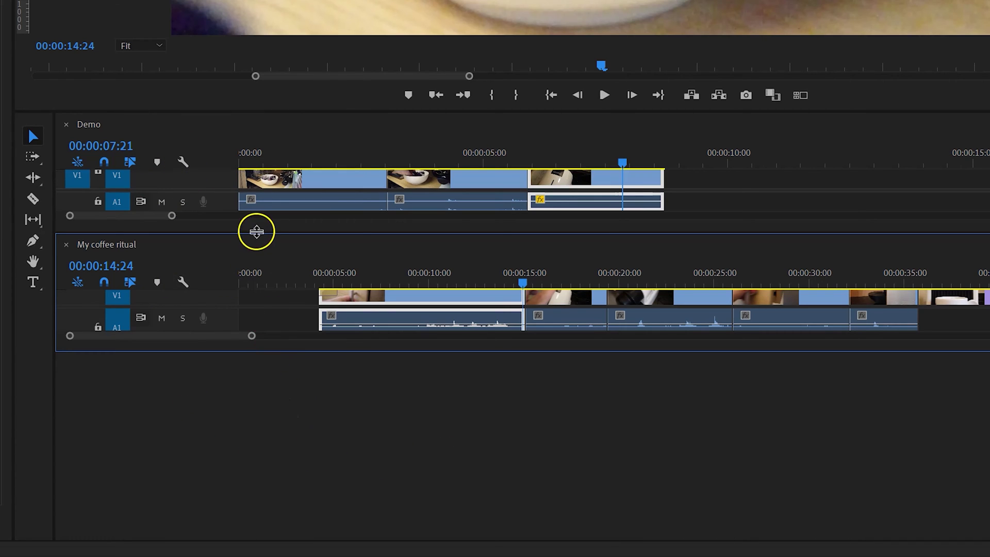
left_click_drag(255, 233, 249, 299)
left_click_drag(276, 418, 276, 502)
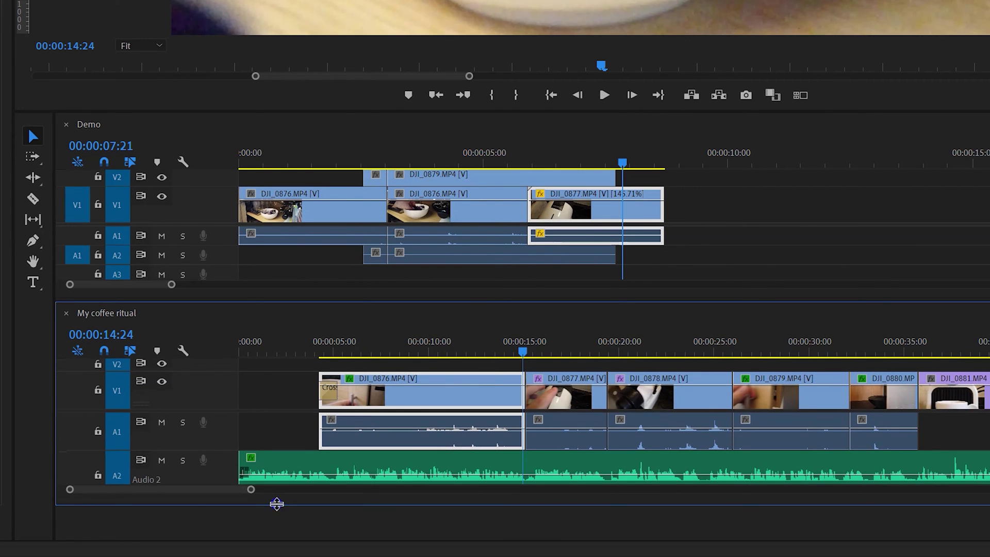
left_click(56, 387)
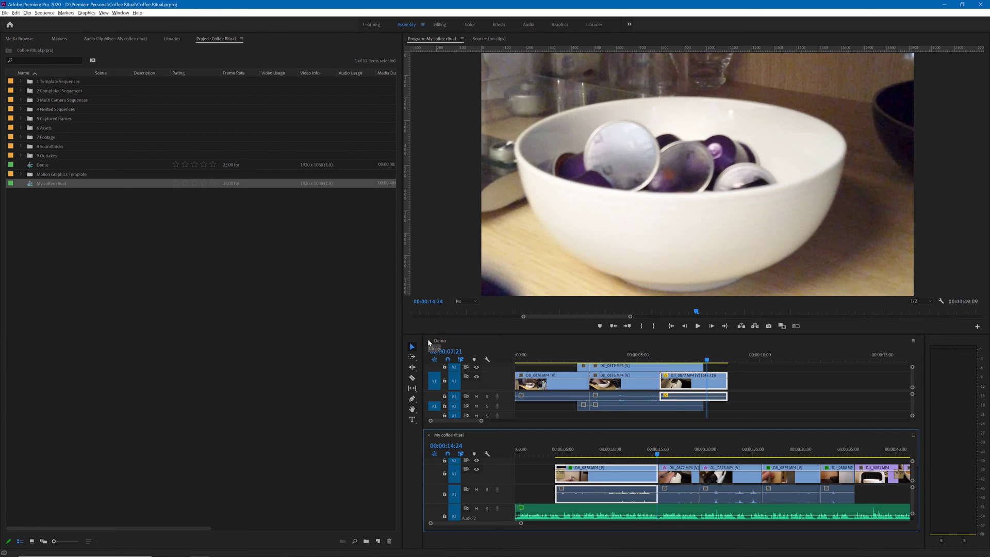
Close the Demo timeline, then the My coffee ritual timeline
left_click(429, 343)
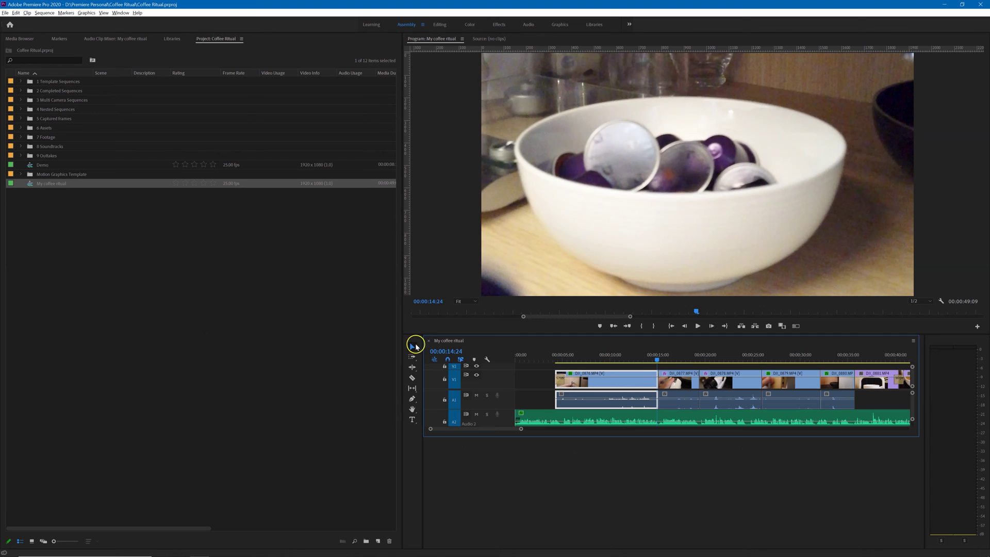
left_click(429, 342)
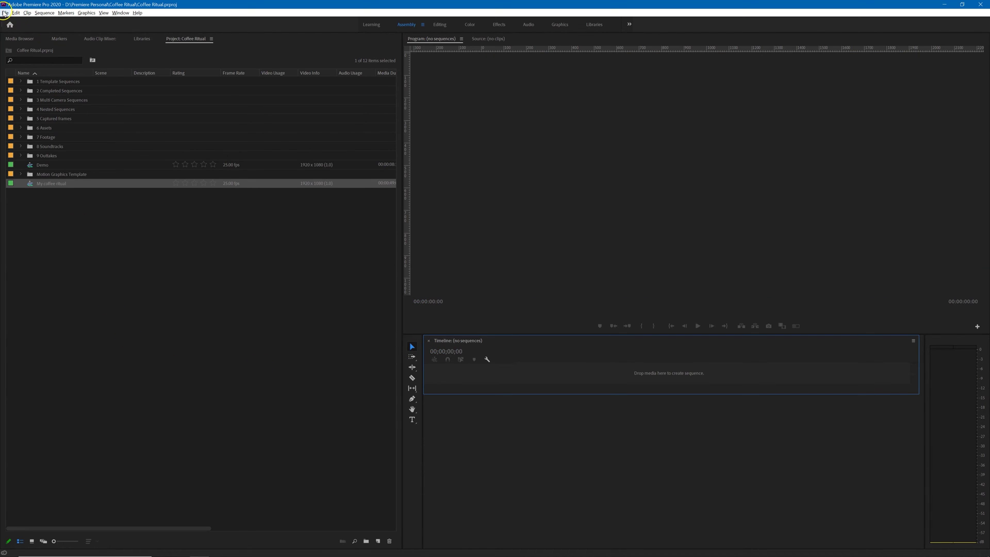
Open Copenhagen.prproj from the File > Open Recent list
left_click(5, 13)
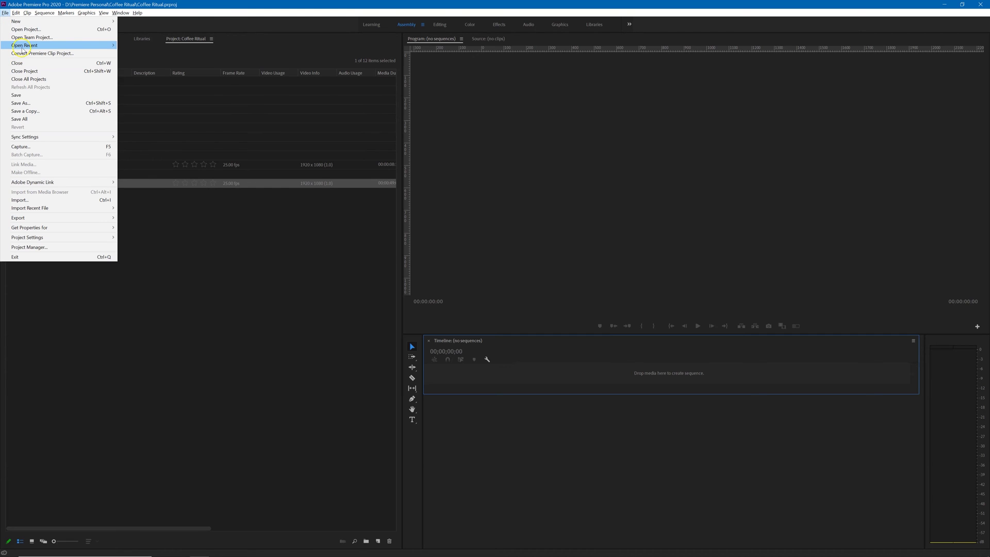
mouse_move(26, 45)
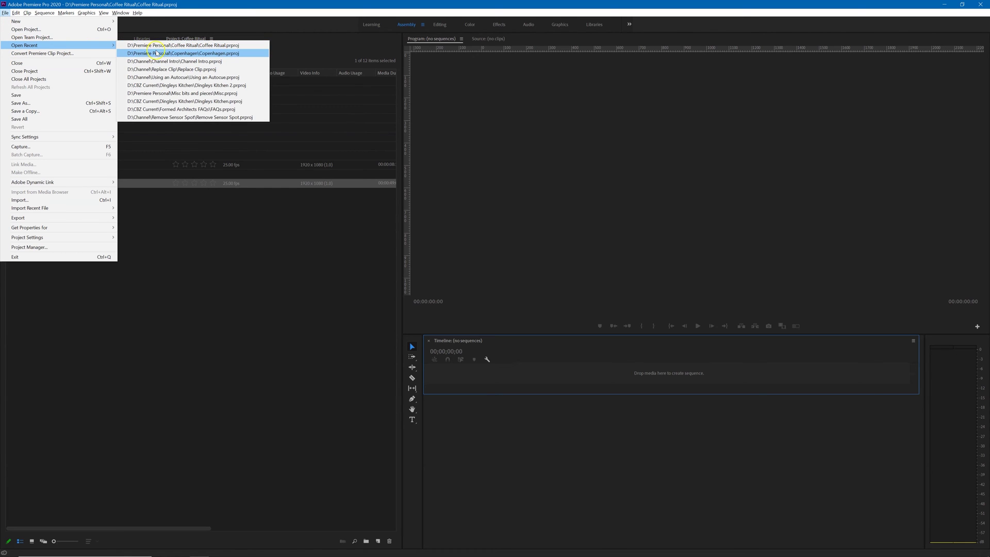
left_click(157, 55)
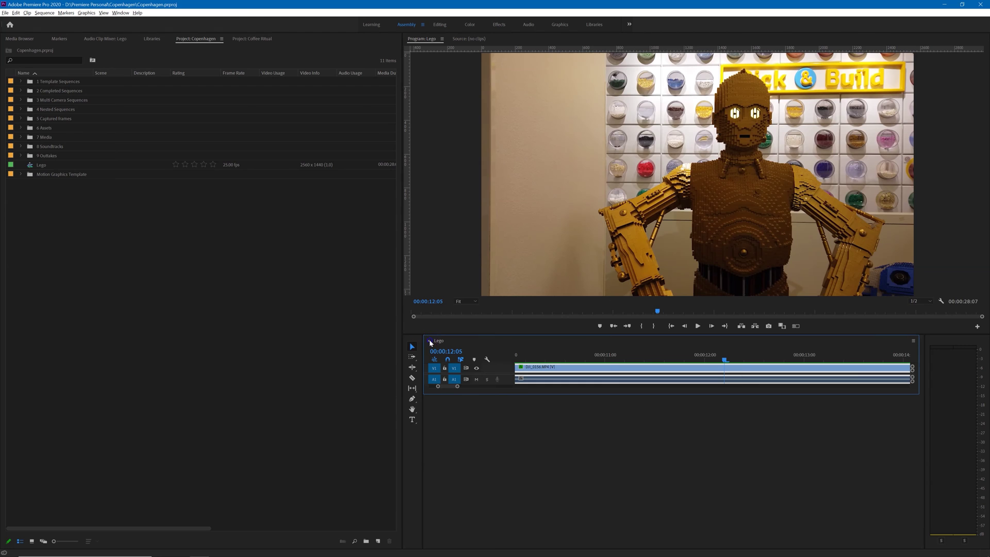
Close and reopen the Lego sequence, then show the Project: Coffee Ritual items
left_click(428, 341)
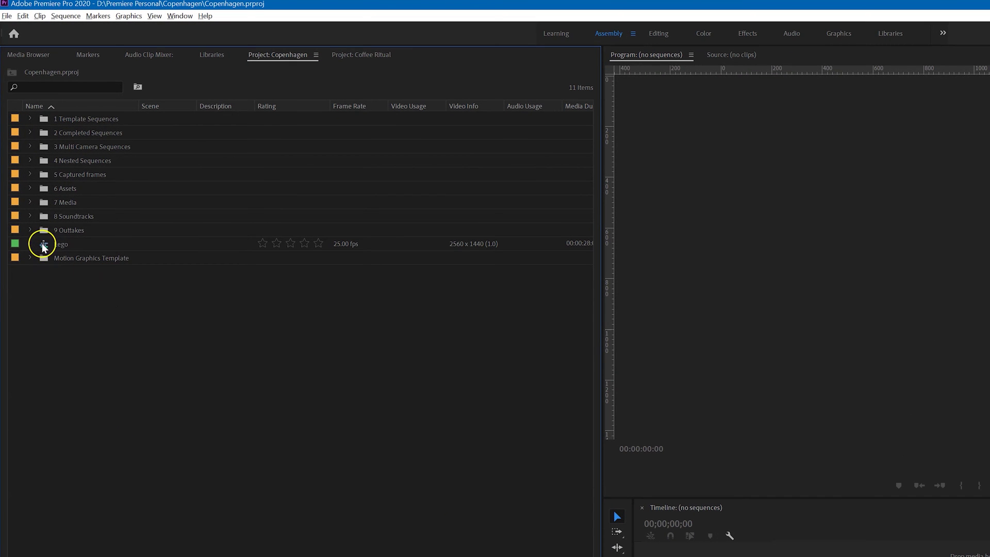
mouse_move(46, 246)
double_click(46, 244)
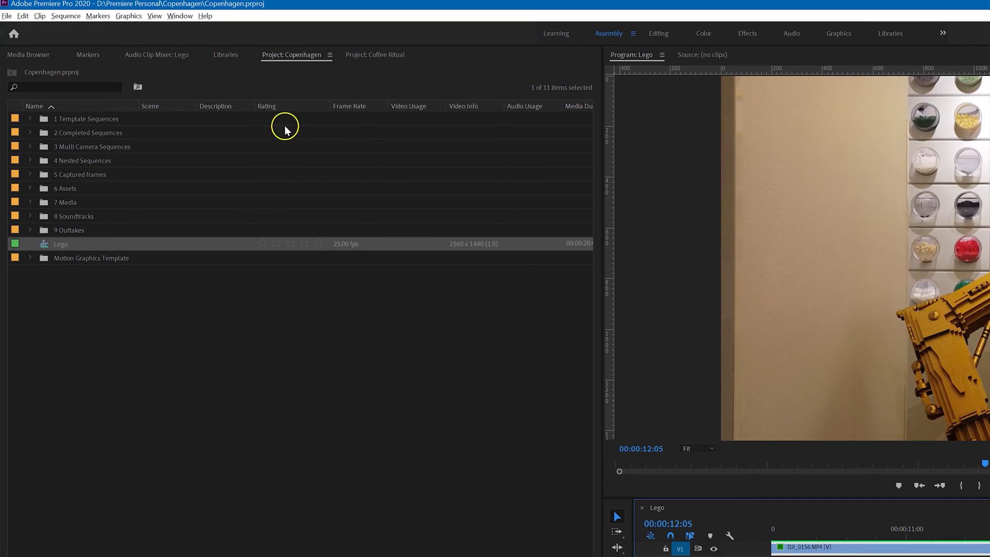
left_click(375, 56)
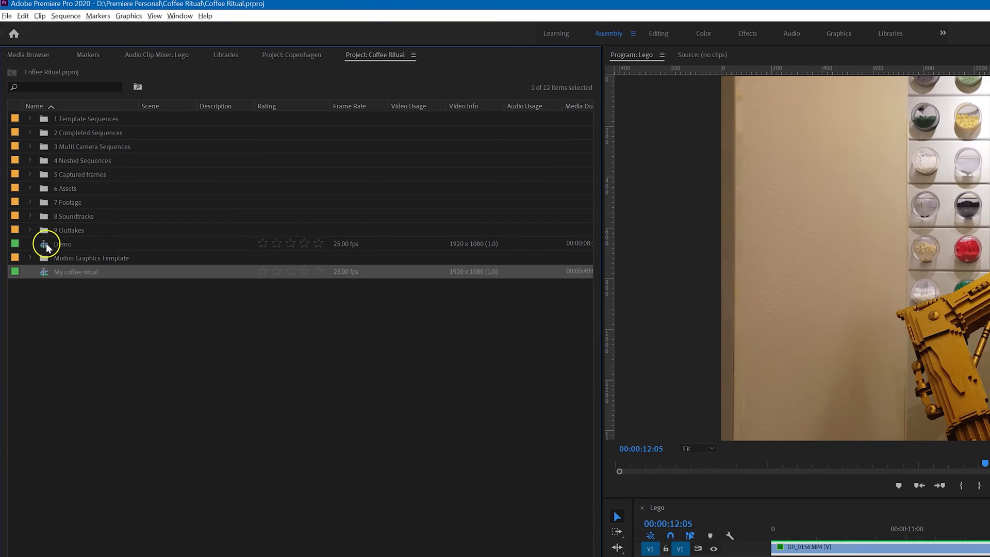
Open the My coffee ritual sequence from the Coffee Ritual project in a second timeline beneath Lego
double_click(46, 277)
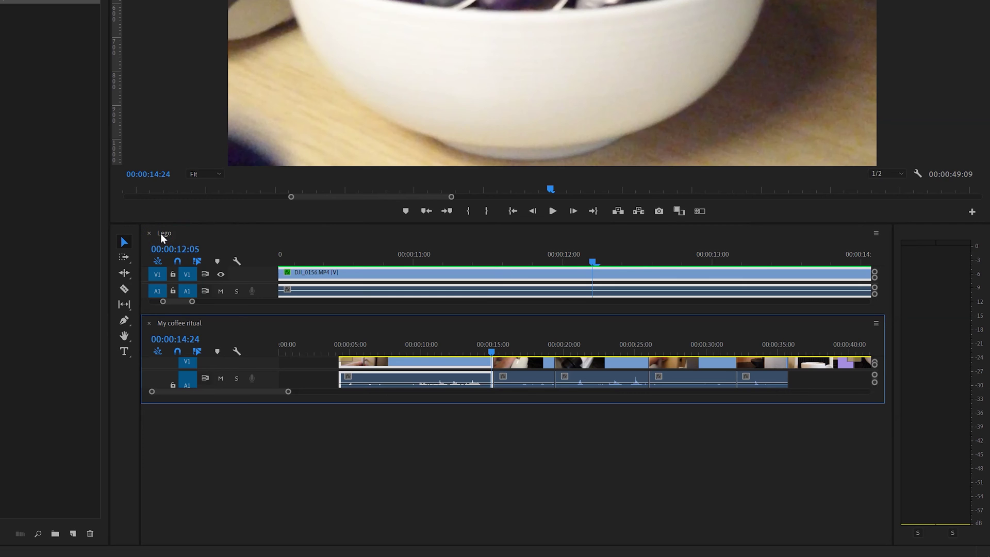
Resize the Lego and My coffee ritual timeline panels so each shows its full tracks, including Audio 2
left_click(202, 233)
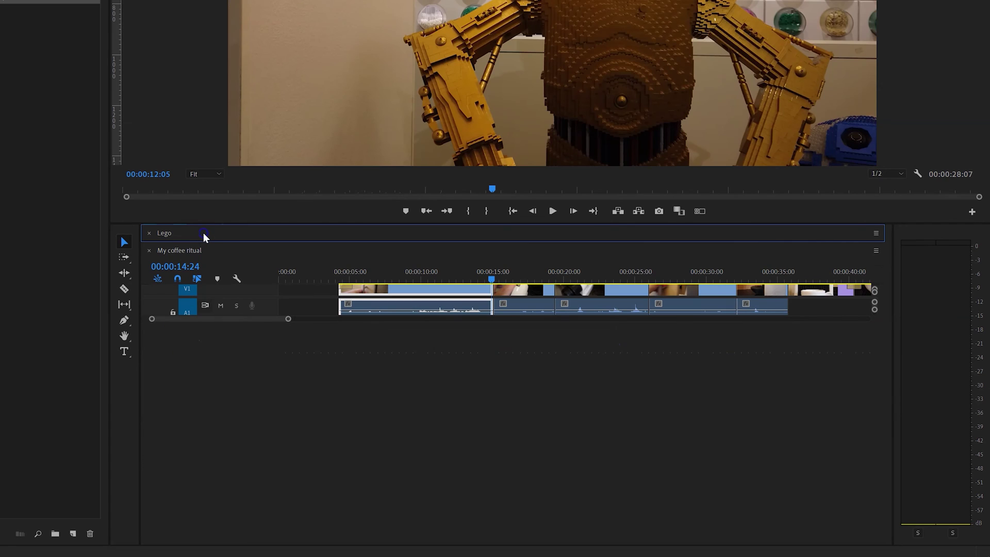
left_click(153, 232)
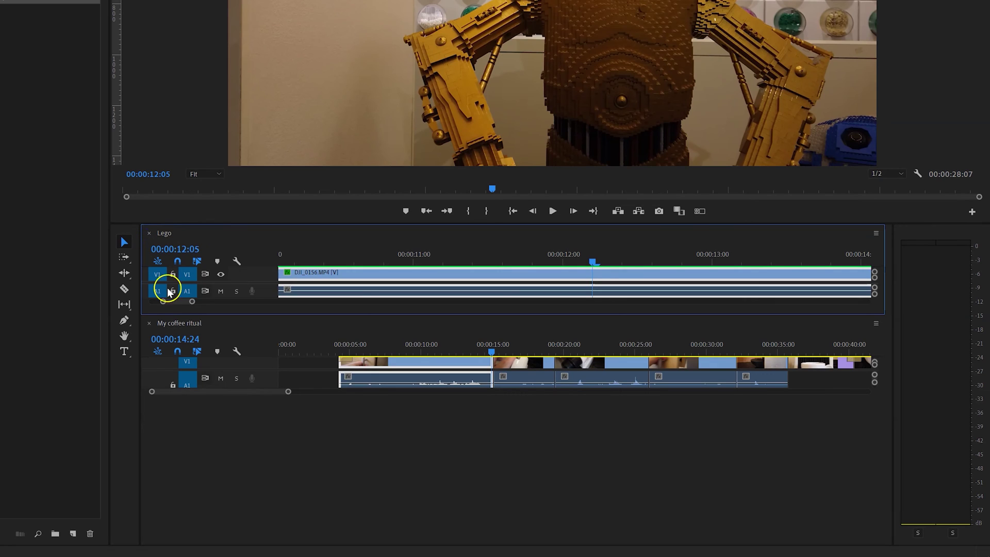
left_click(295, 281)
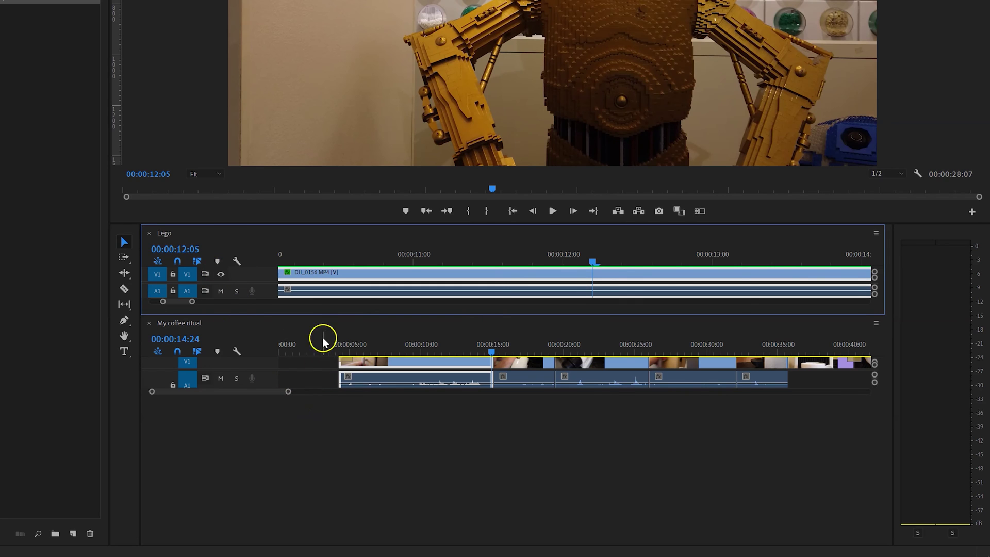
left_click_drag(317, 316, 316, 371)
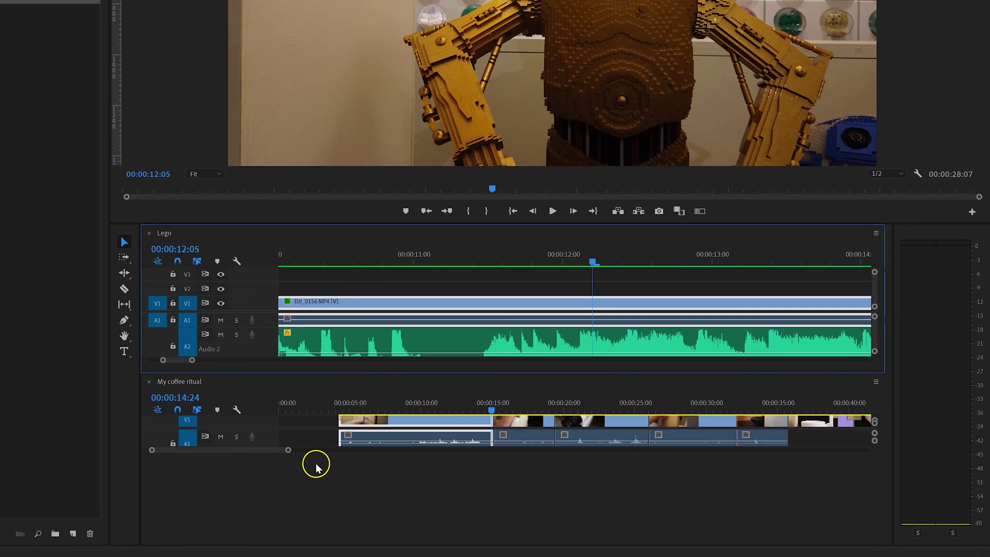
left_click(316, 382)
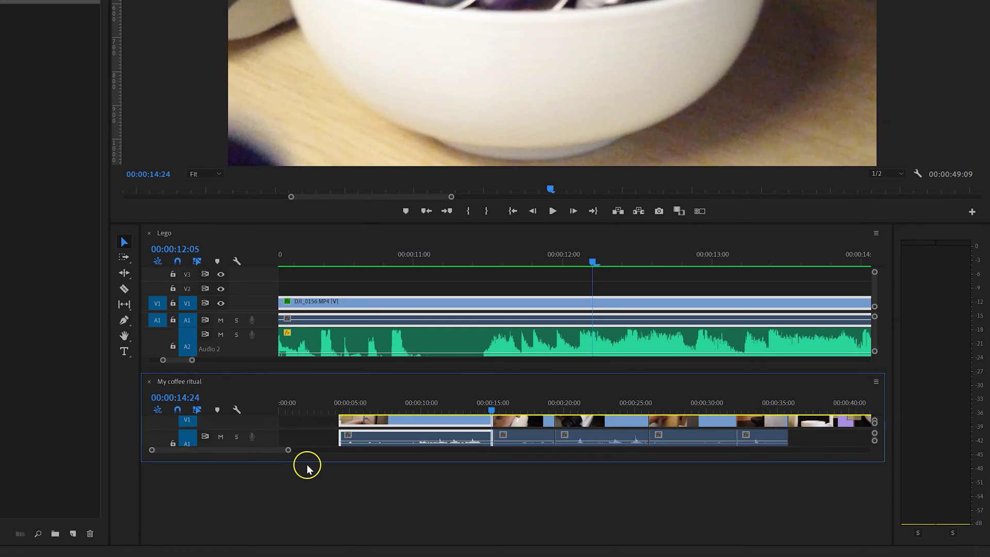
left_click_drag(312, 462, 316, 522)
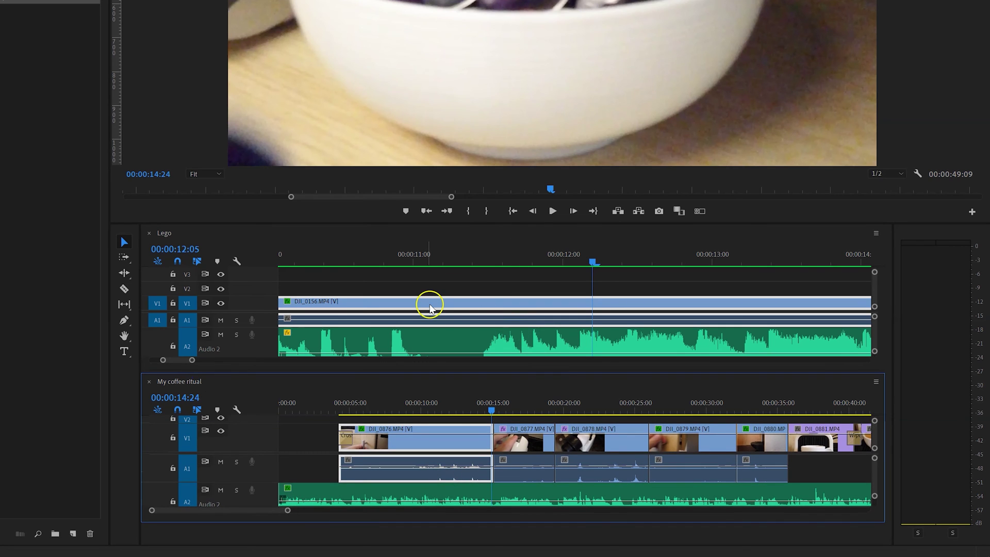
Drag the DJI_0156 clip from the Lego timeline into the My coffee ritual sequence
left_click_drag(427, 304, 313, 355)
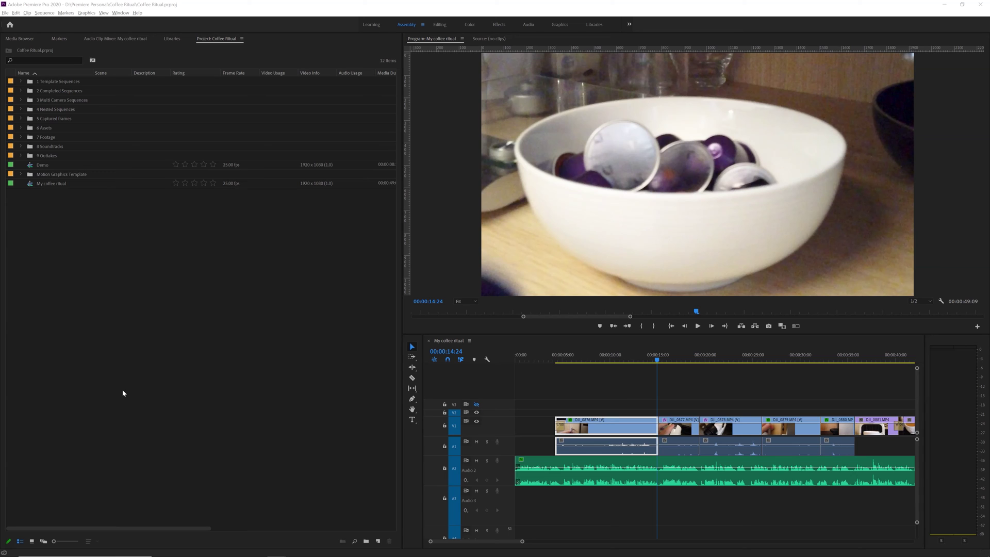
Move the My coffee ritual playhead to 00:00:17:13
left_click(186, 313)
left_click(467, 379)
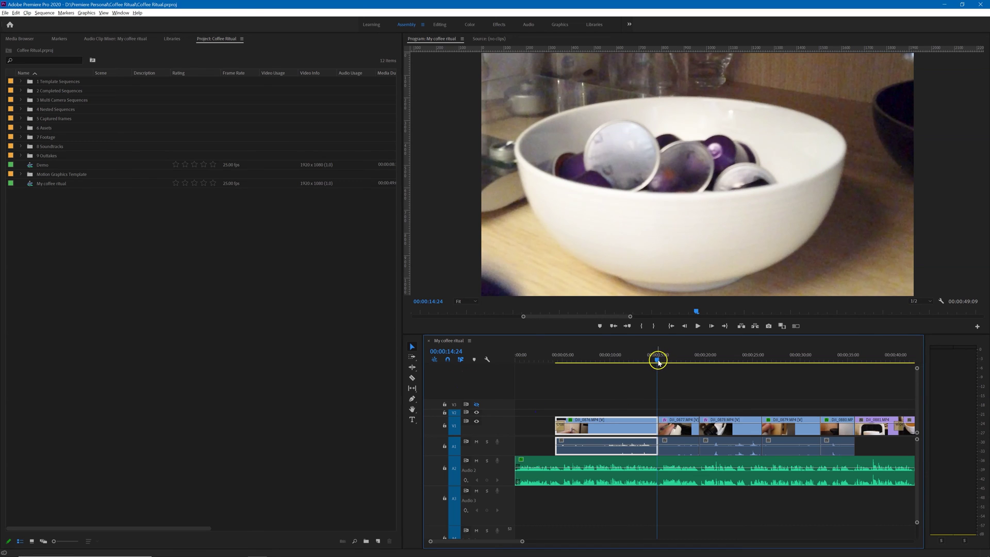
left_click_drag(658, 362, 683, 364)
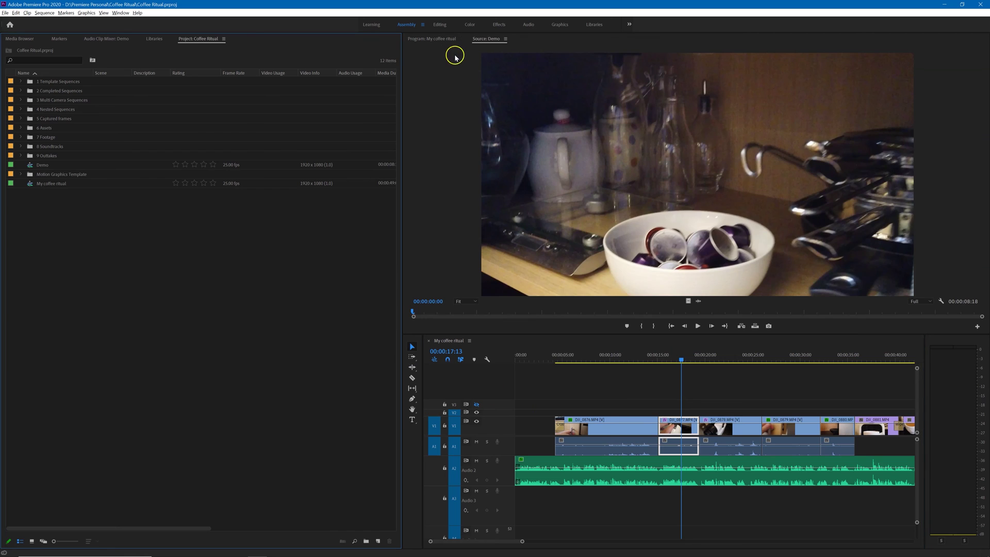
Switch to the Editing workspace and load the Demo sequence into the Source Monitor
left_click(440, 25)
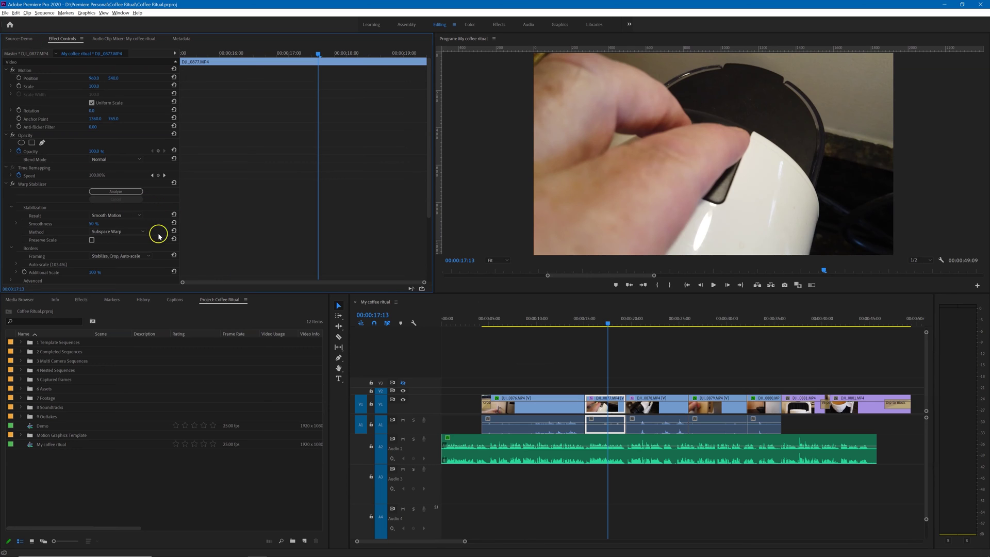
right_click(32, 427)
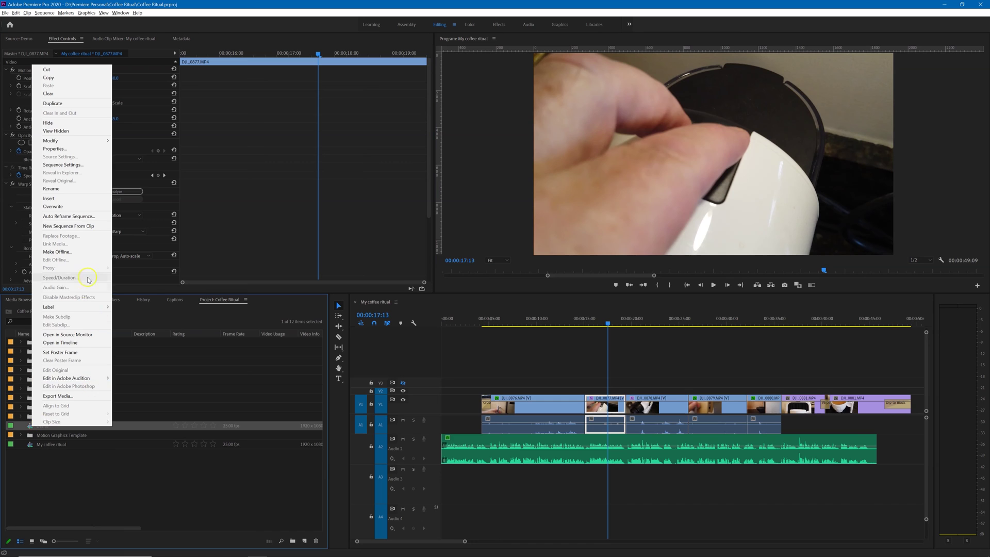
left_click(72, 334)
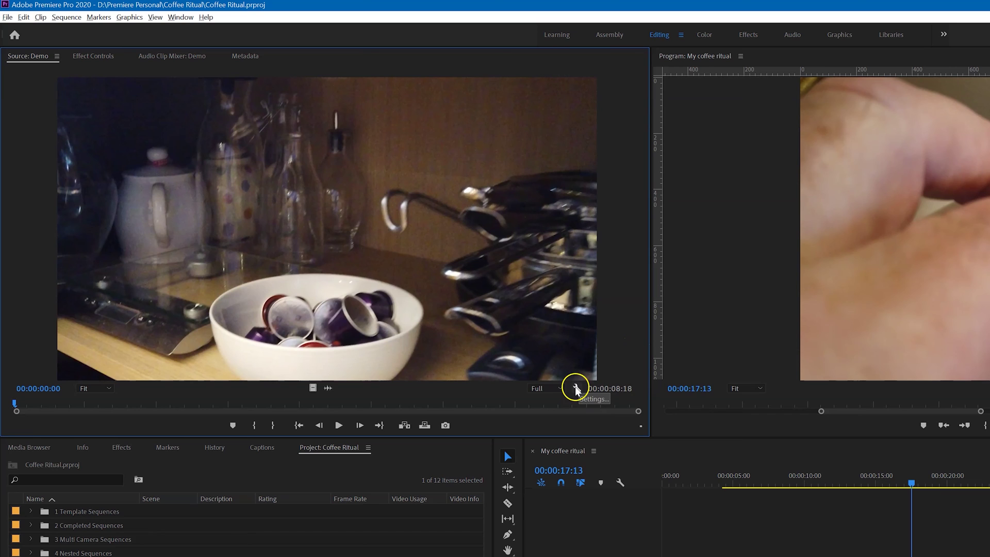
Open the source-monitor Demo sequence as a timeline and dock My coffee ritual above it
left_click(576, 390)
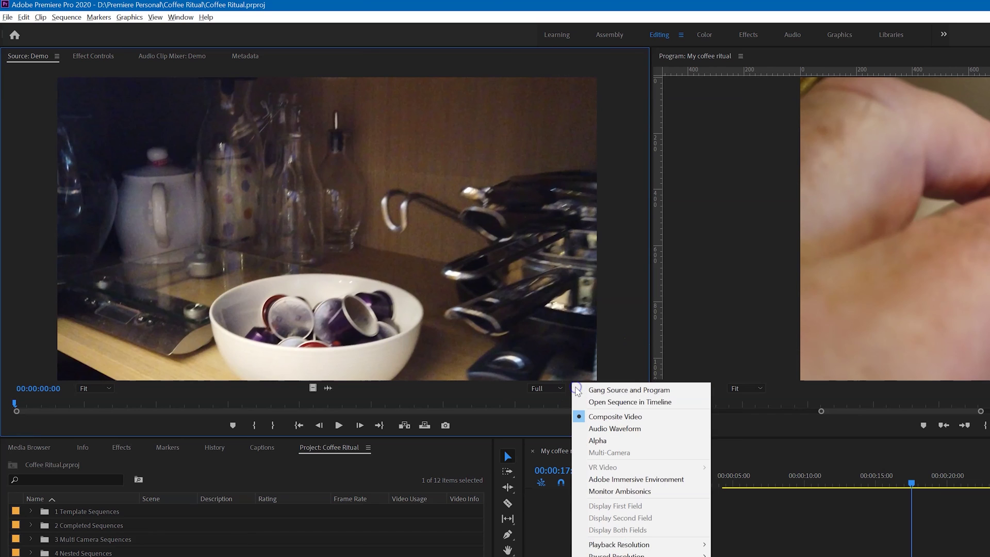
left_click(626, 403)
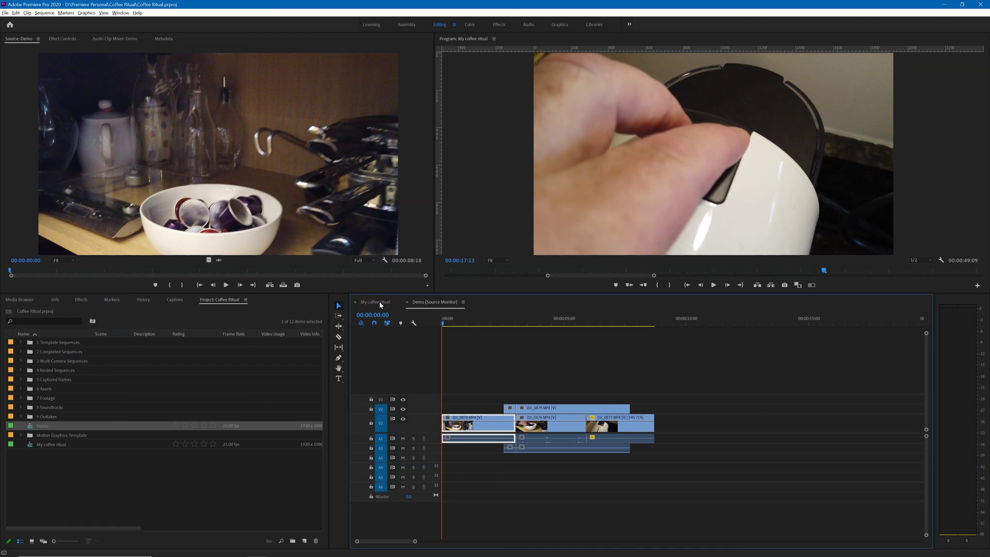
left_click_drag(379, 301, 523, 323)
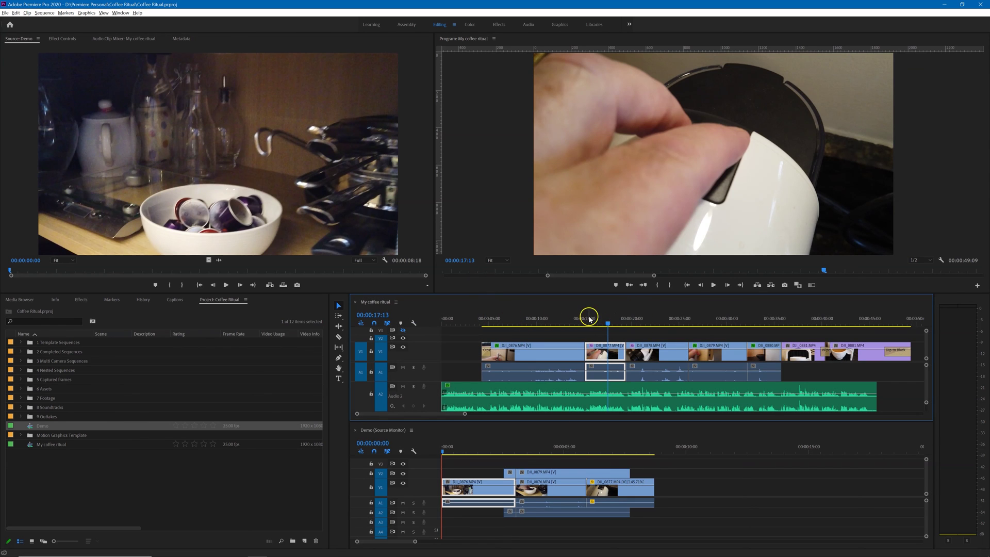
left_click_drag(610, 324, 578, 325)
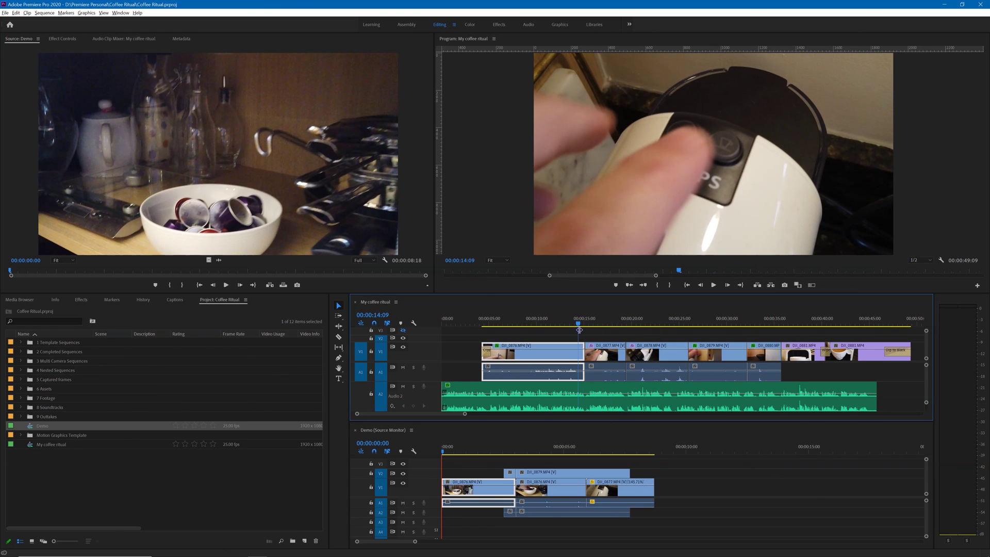
Park Demo at 00:00:04:21 on the cups shot and My coffee ritual at 00:00:17:20
left_click(513, 443)
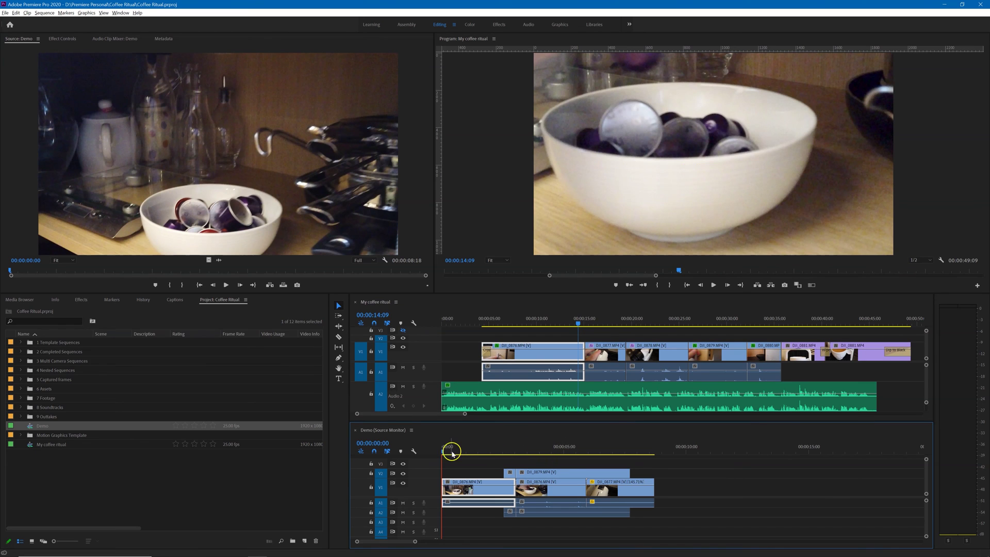
left_click_drag(443, 454, 562, 457)
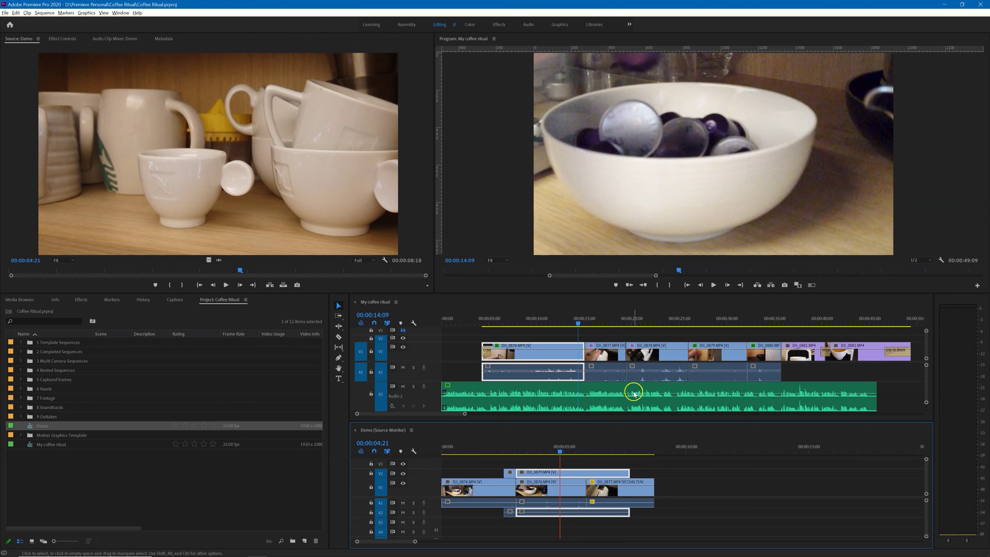
left_click_drag(579, 325, 614, 331)
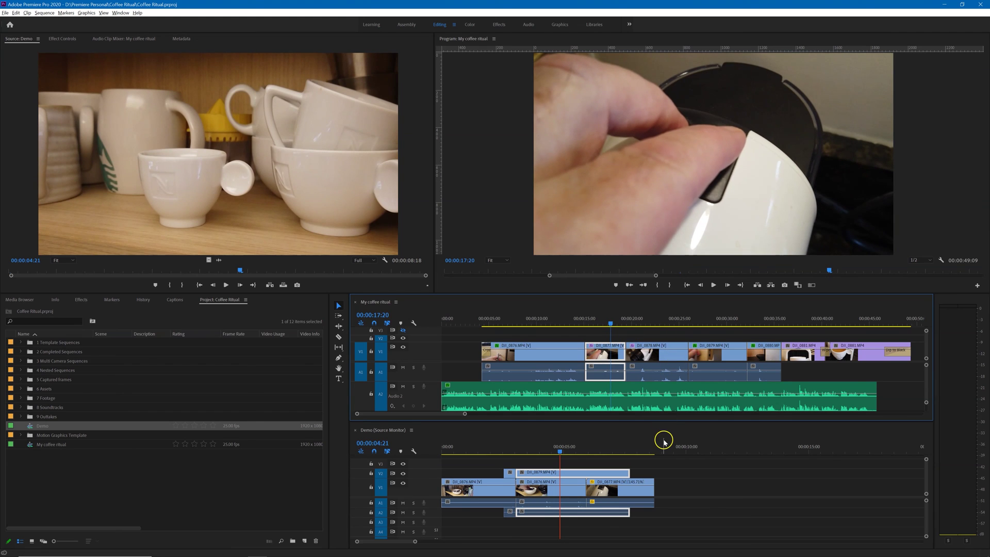